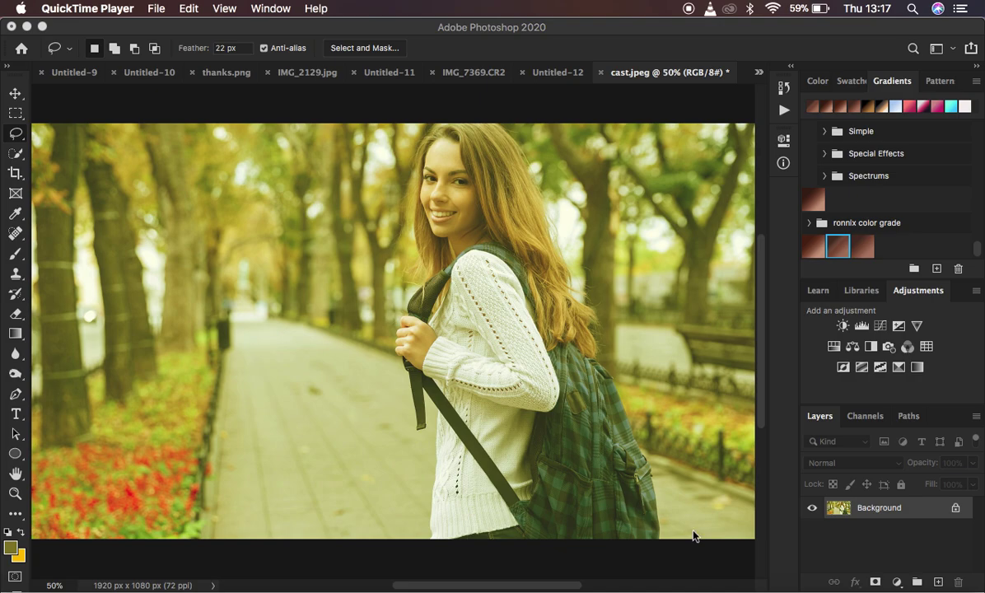
Add a Levels adjustment layer and neutralise the yellow cast by sampling the gray paving as its gray point
left_click(897, 582)
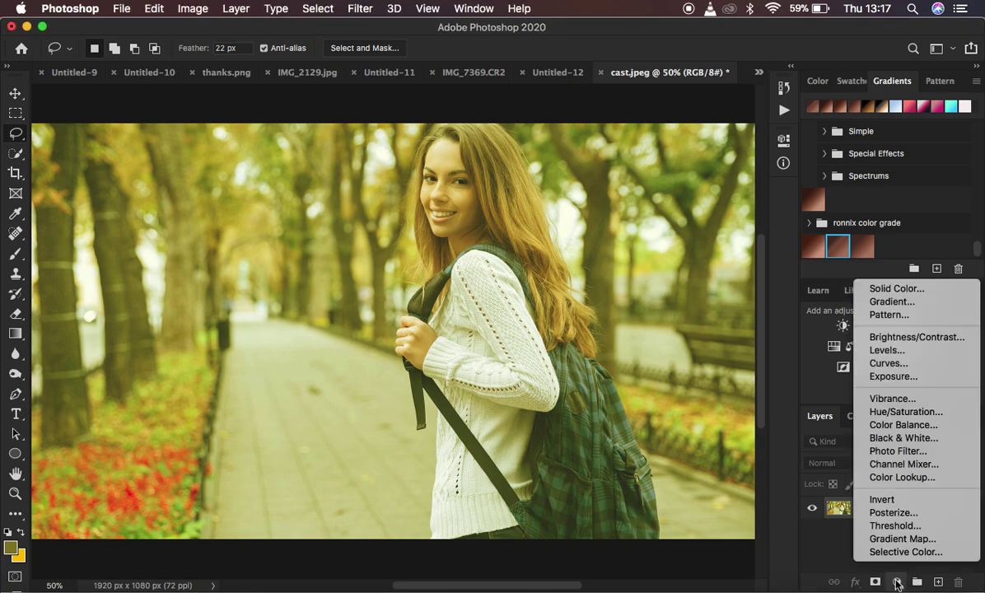
left_click(895, 351)
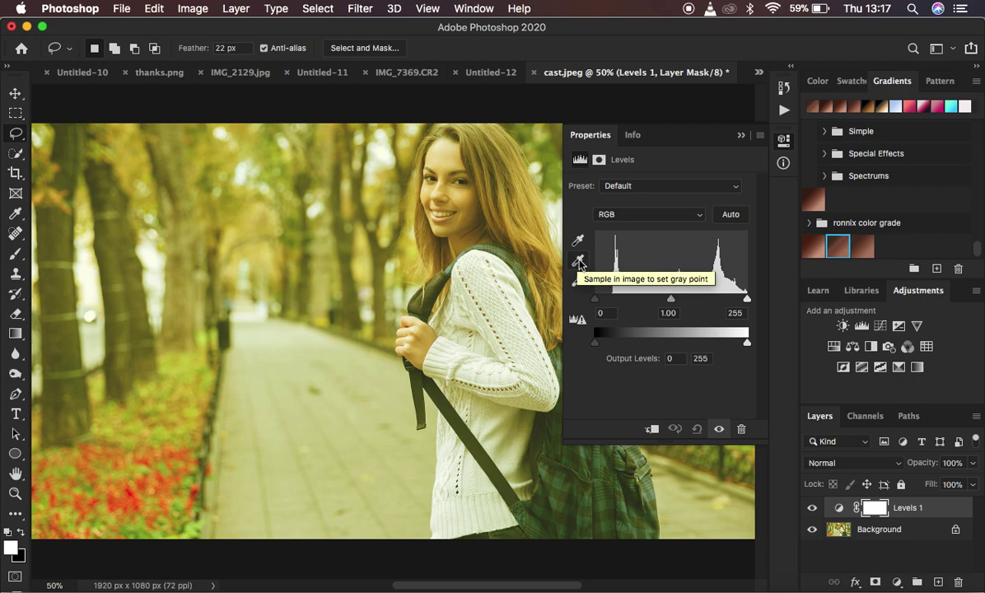
left_click(580, 262)
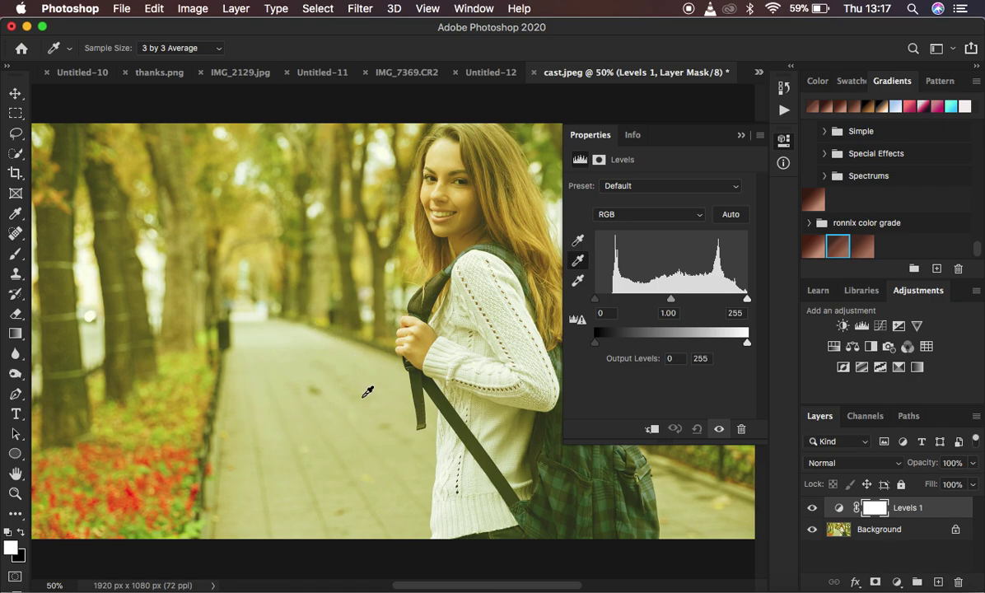
left_click(284, 339)
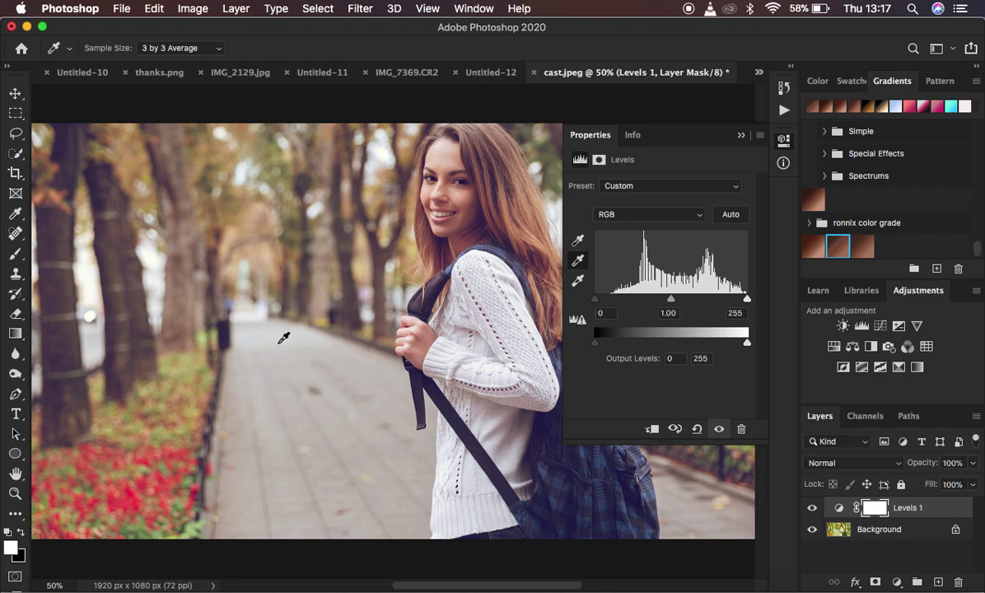
left_click(320, 436)
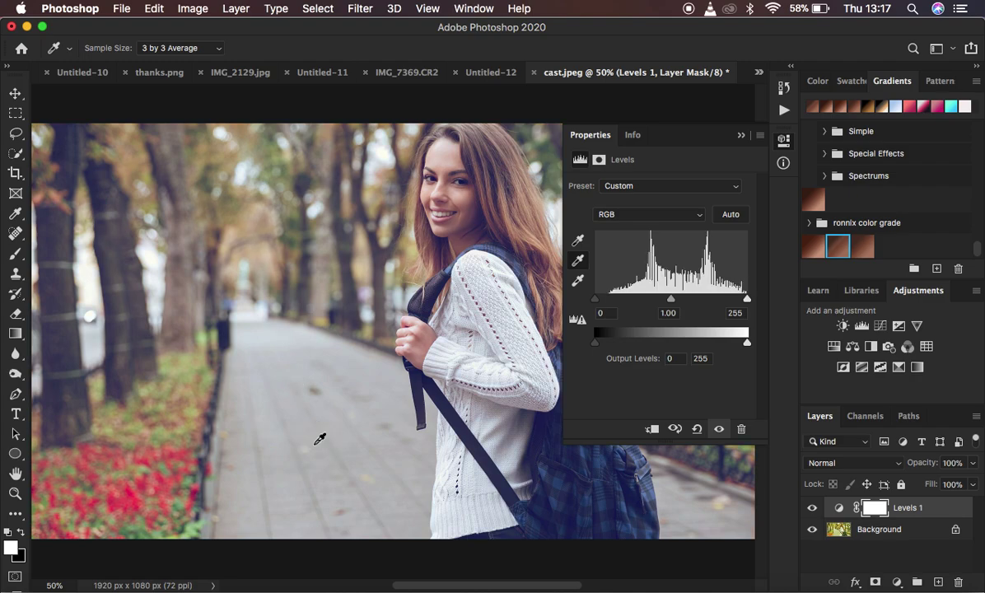
left_click(741, 138)
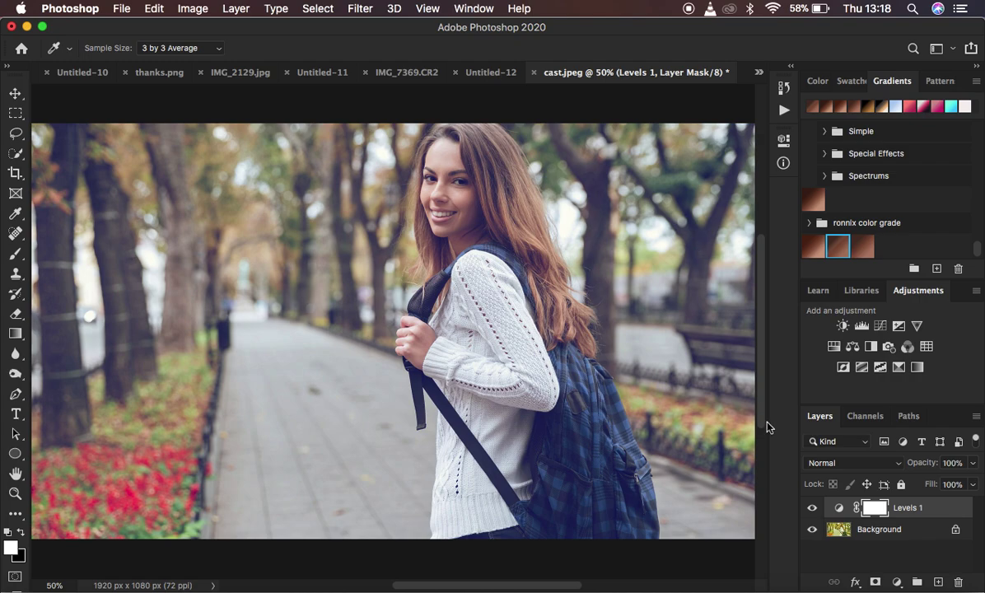
Compare the photo with and without the Levels correction, and delete the Levels adjustment layer
left_click(812, 508)
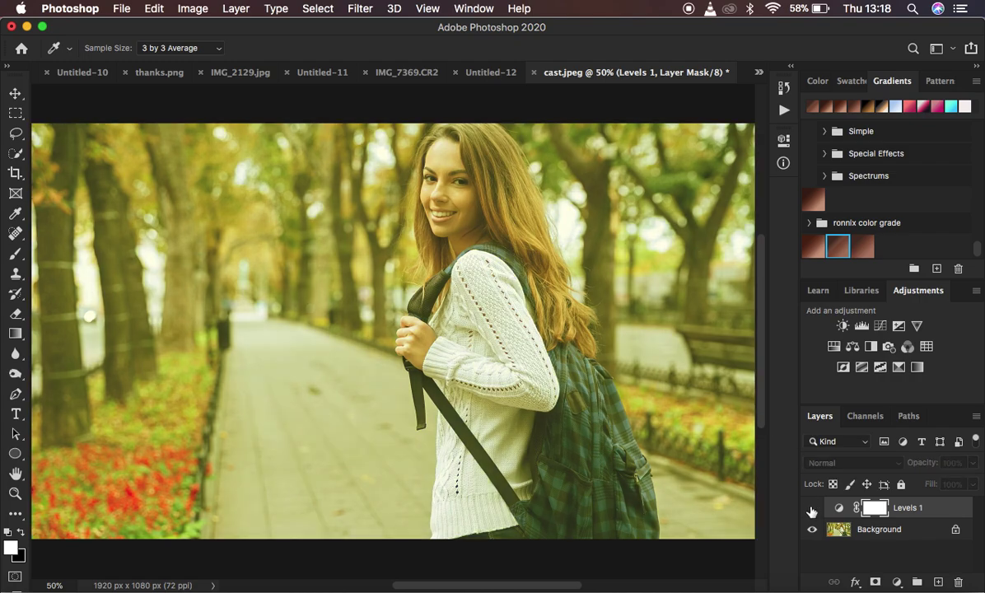
left_click(812, 508)
left_click(813, 508)
left_click(813, 508)
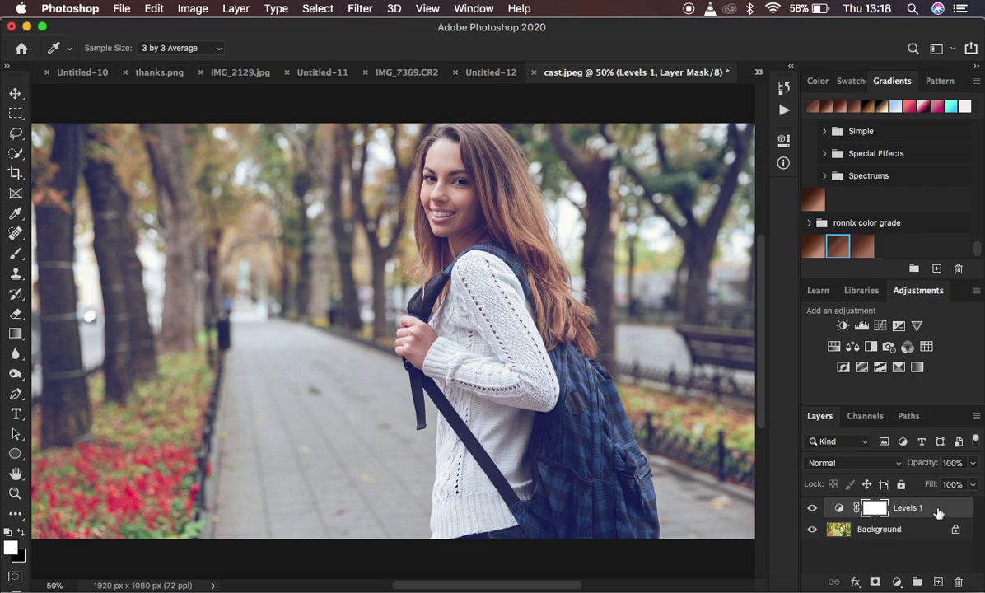
key("BackSpace")
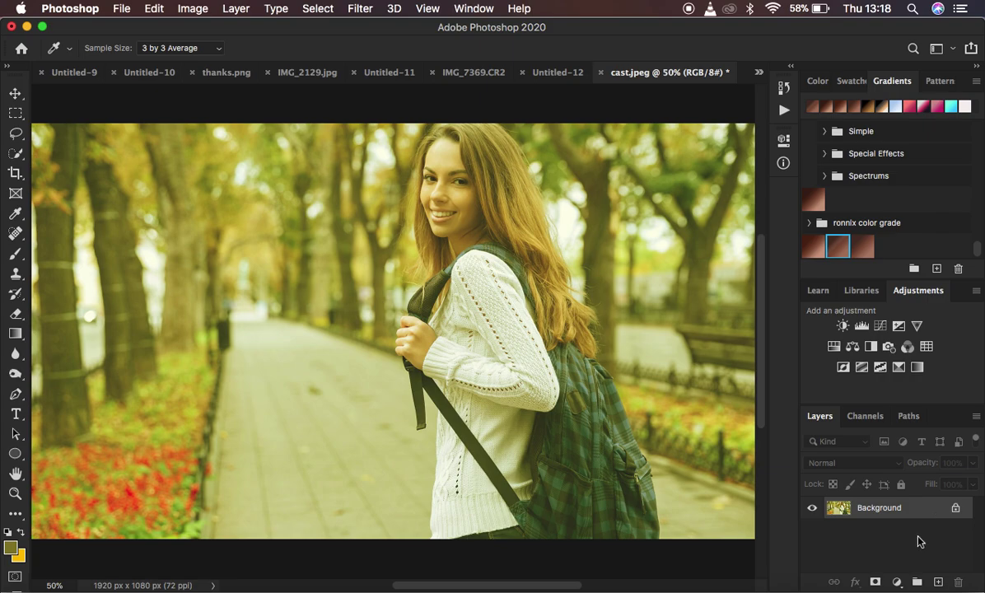
Add a Curves adjustment layer and set its gray point by sampling the paved path
left_click(897, 581)
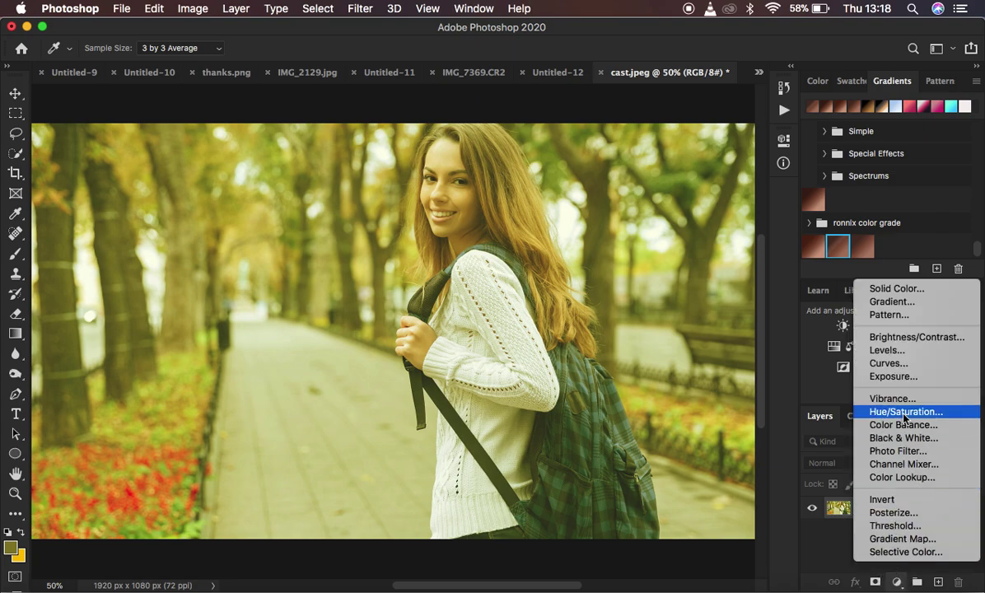
left_click(904, 367)
key("l")
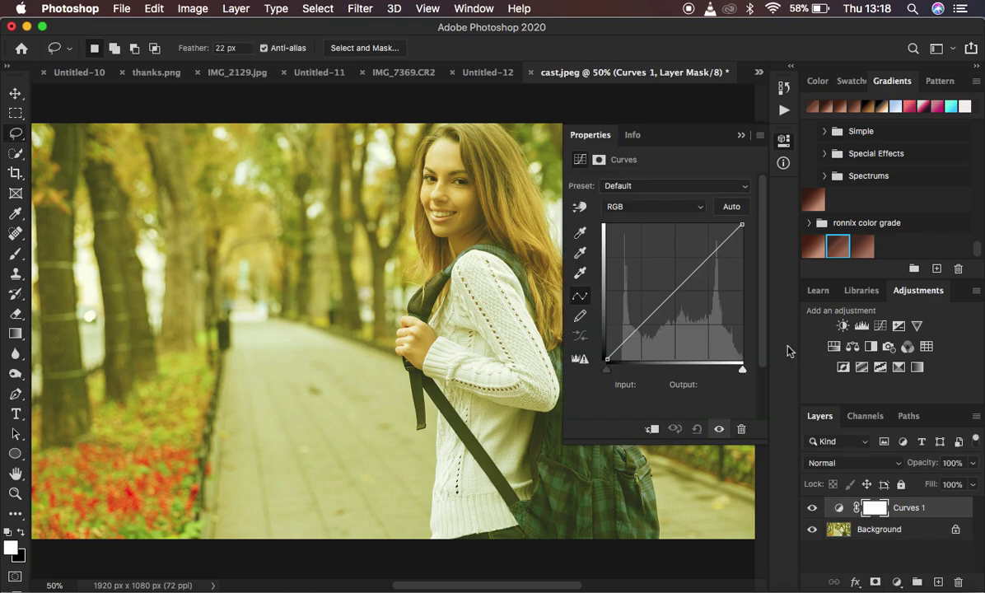
left_click(580, 252)
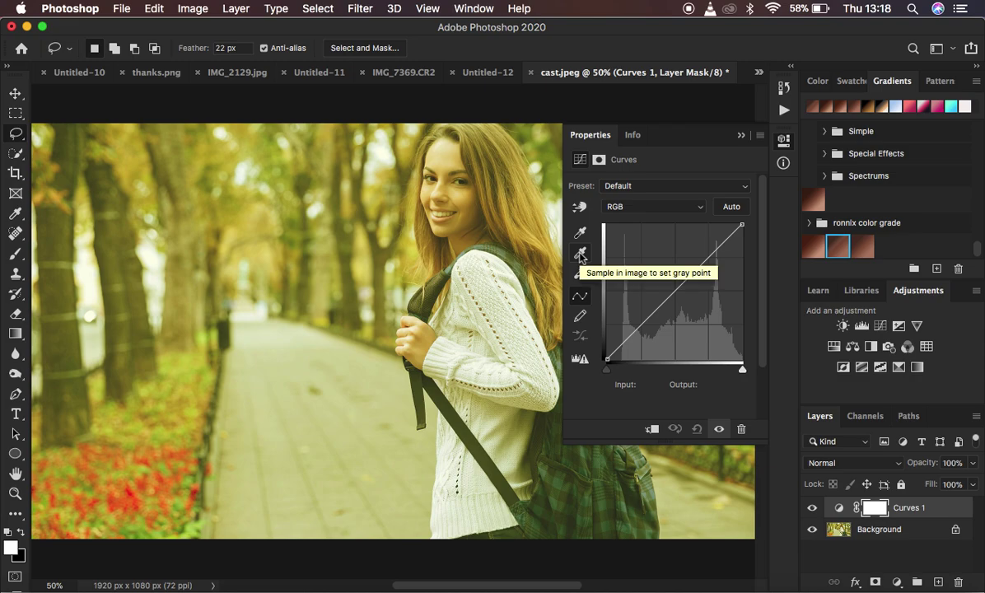
left_click(580, 254)
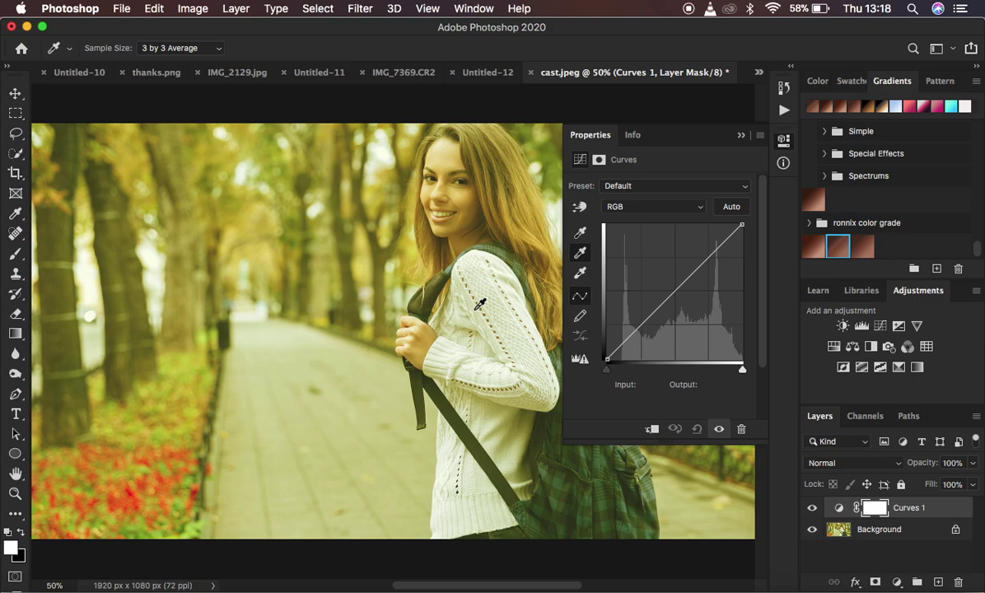
left_click(280, 335)
left_click(303, 401)
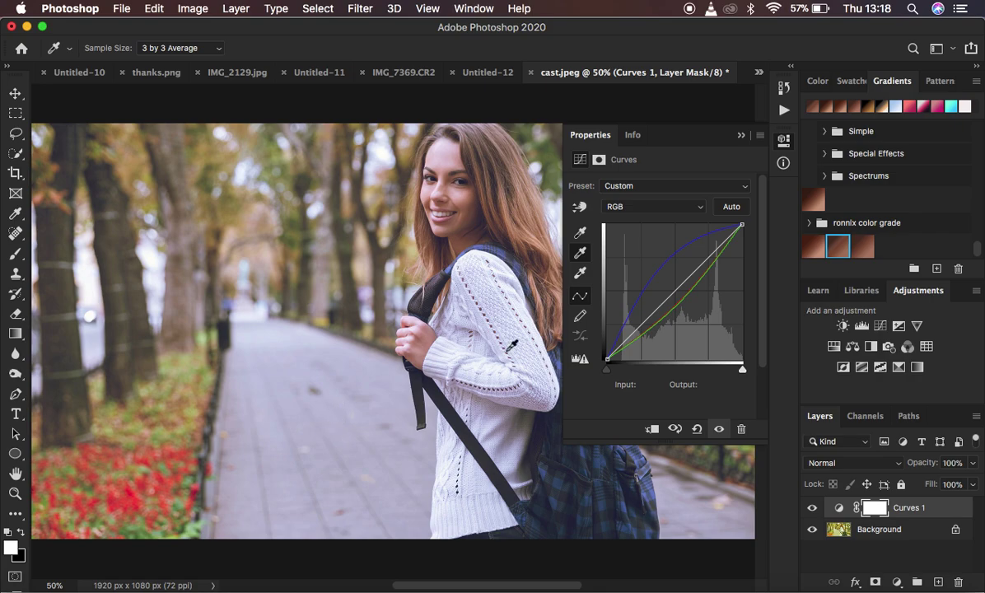
Compare the photo with and without the Curves correction, and delete the Curves adjustment layer
left_click(813, 509)
left_click(813, 509)
left_click(813, 509)
left_click(813, 509)
left_click(813, 510)
left_click(813, 510)
left_click(813, 510)
left_click(813, 509)
left_click(814, 509)
left_click(813, 509)
left_click(741, 135)
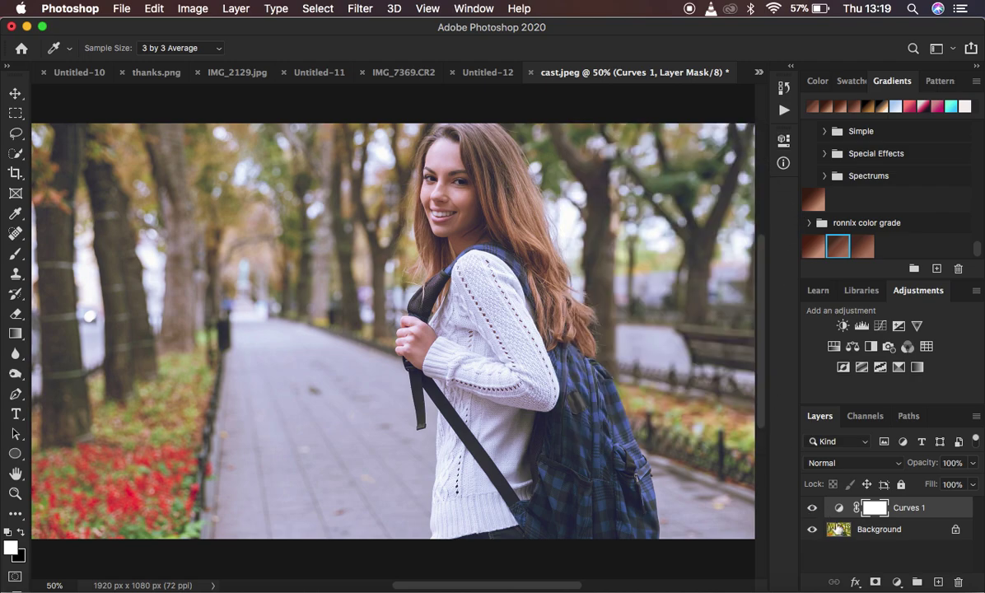
left_click_drag(934, 510, 956, 579)
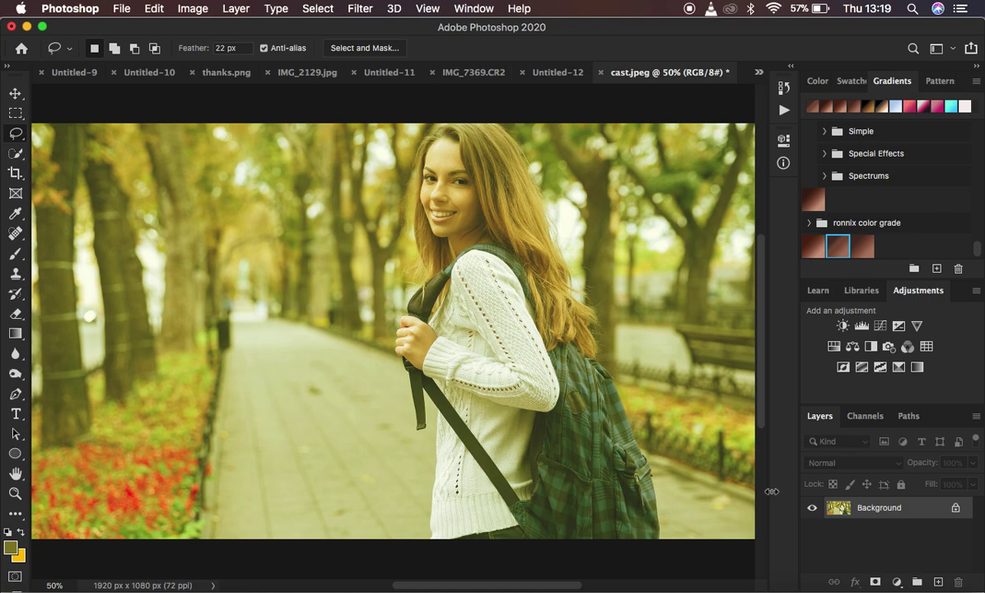
Create a new layer above the Background and fill it with 50% Gray in Normal mode at 100% opacity
left_click(937, 582)
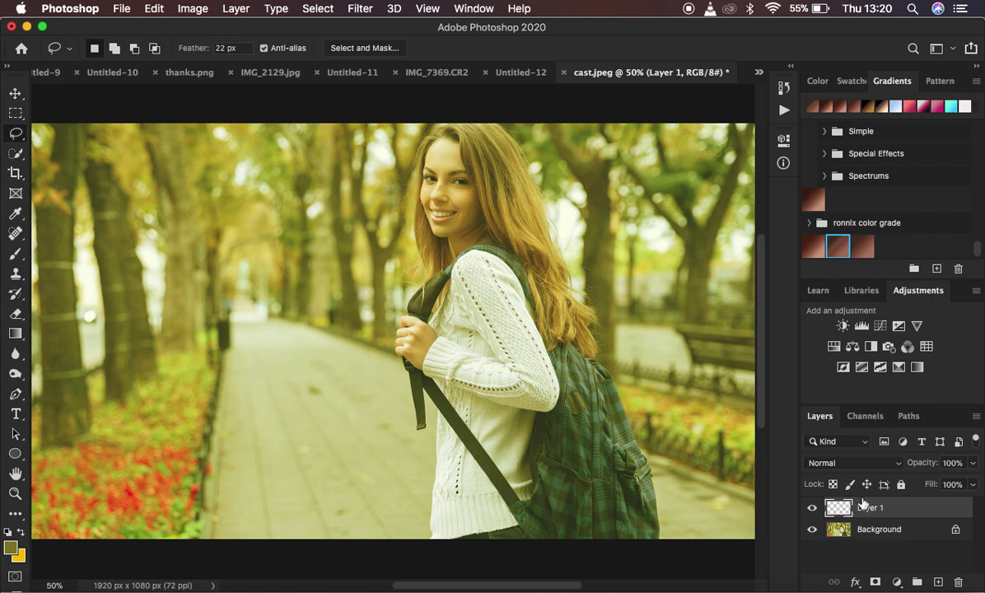
left_click(155, 10)
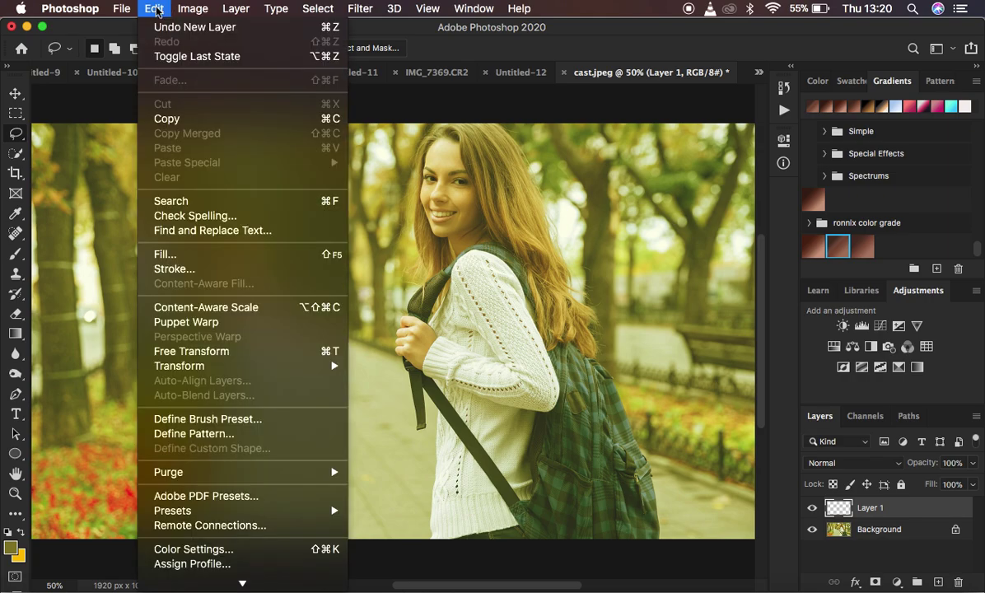
left_click(183, 254)
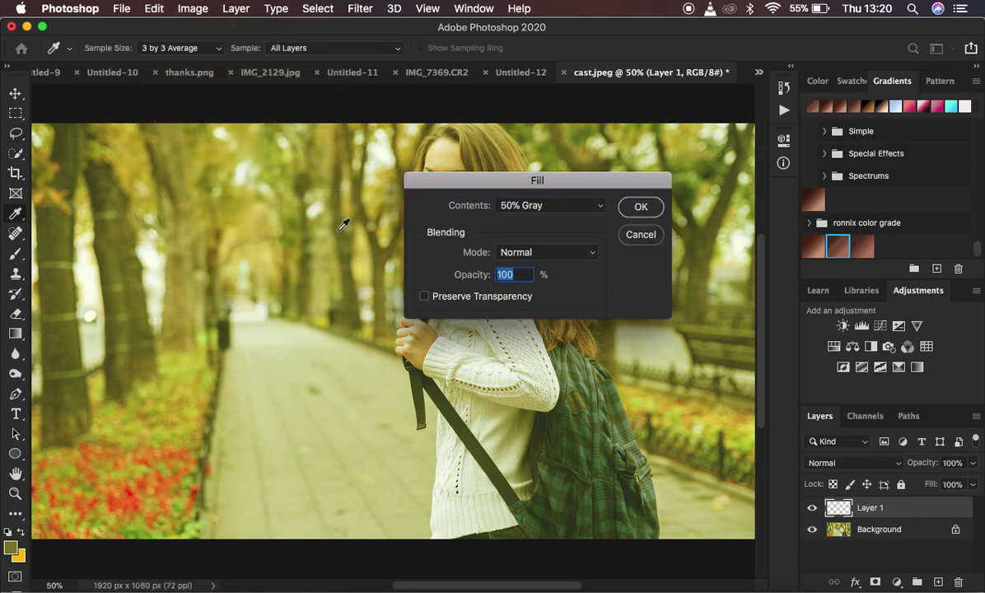
left_click(536, 207)
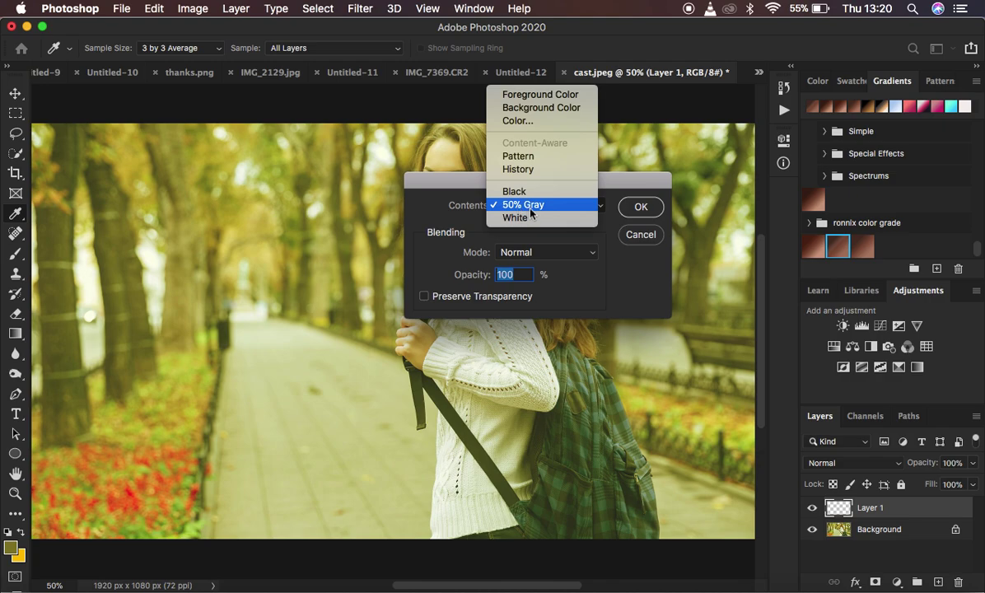
left_click(529, 206)
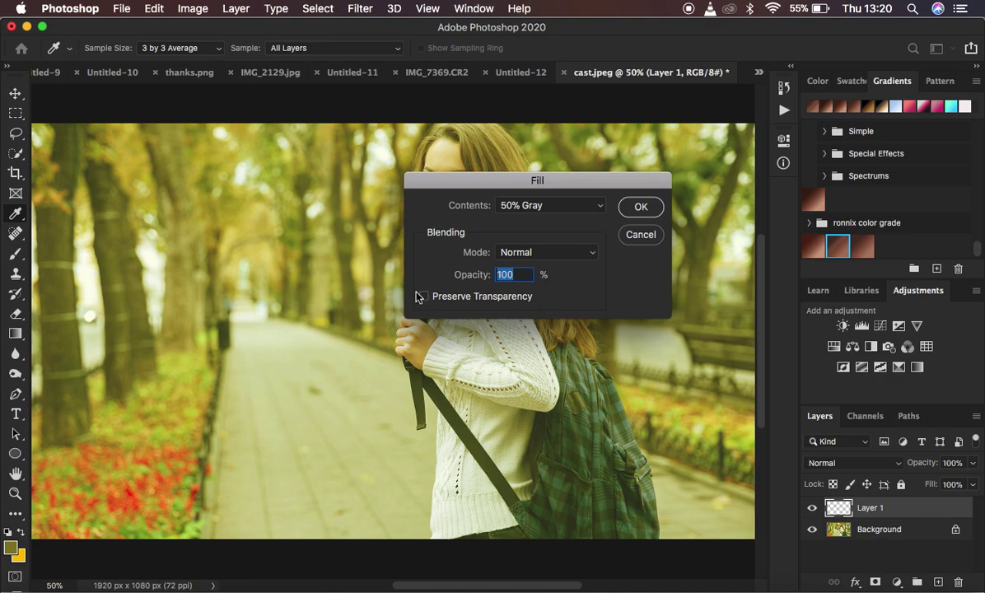
left_click(640, 210)
key("l")
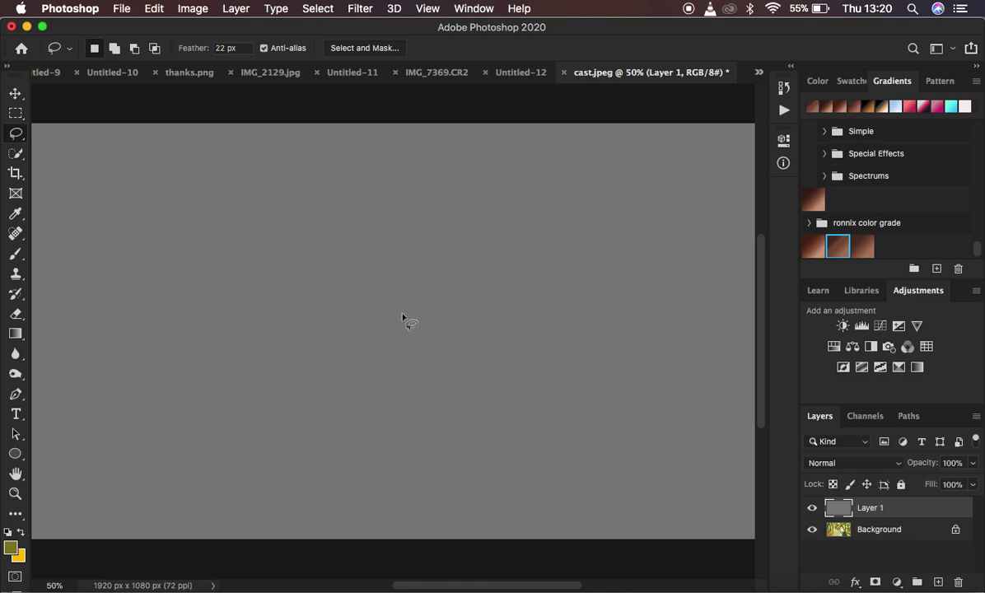
Set the gray layer's blending mode to Difference
left_click(849, 464)
scroll(847, 494, "down", 3)
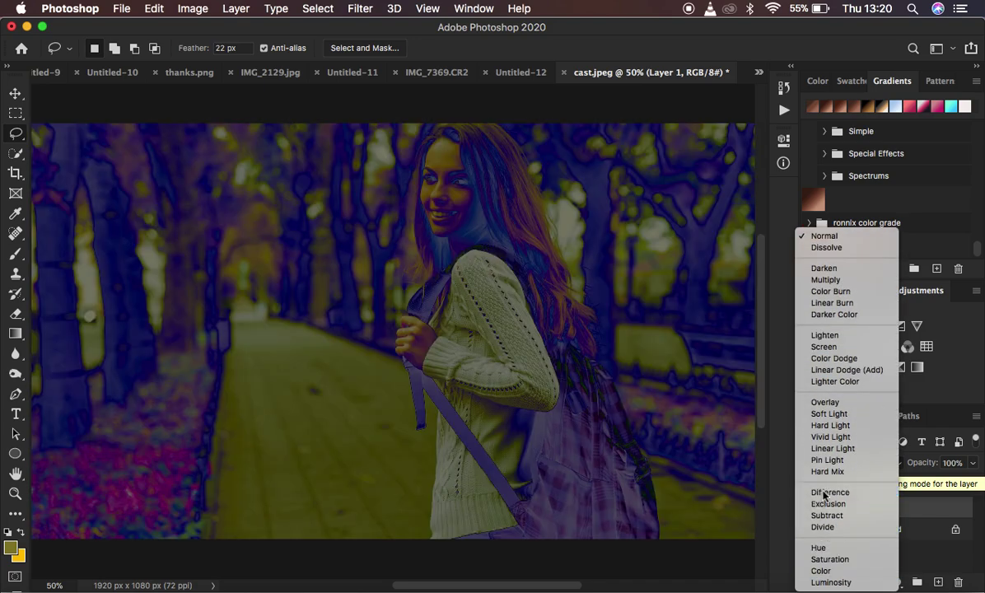
left_click(830, 493)
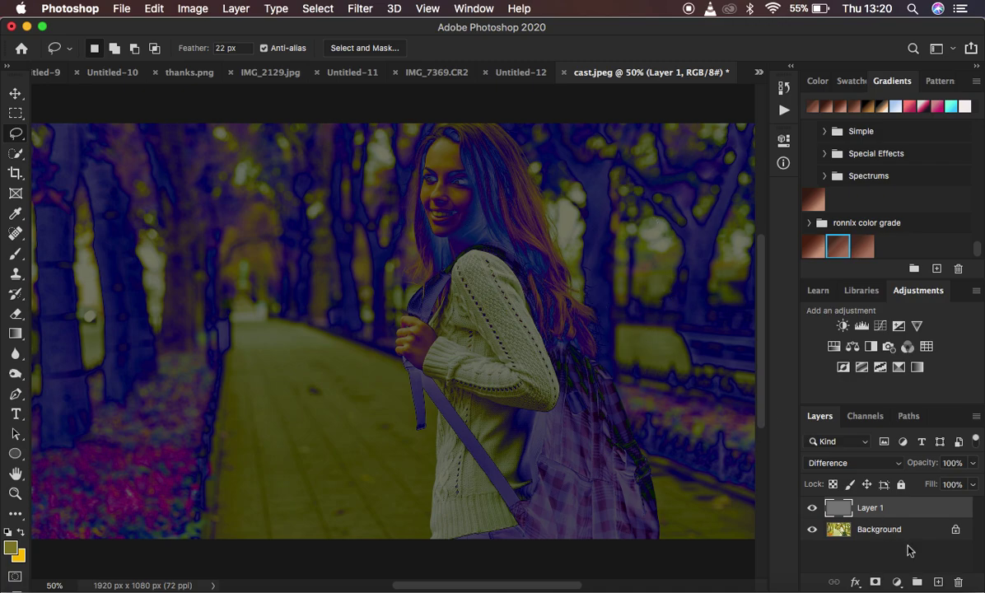
Add a Threshold adjustment layer above the gray layer and set its threshold level to 20
left_click(897, 583)
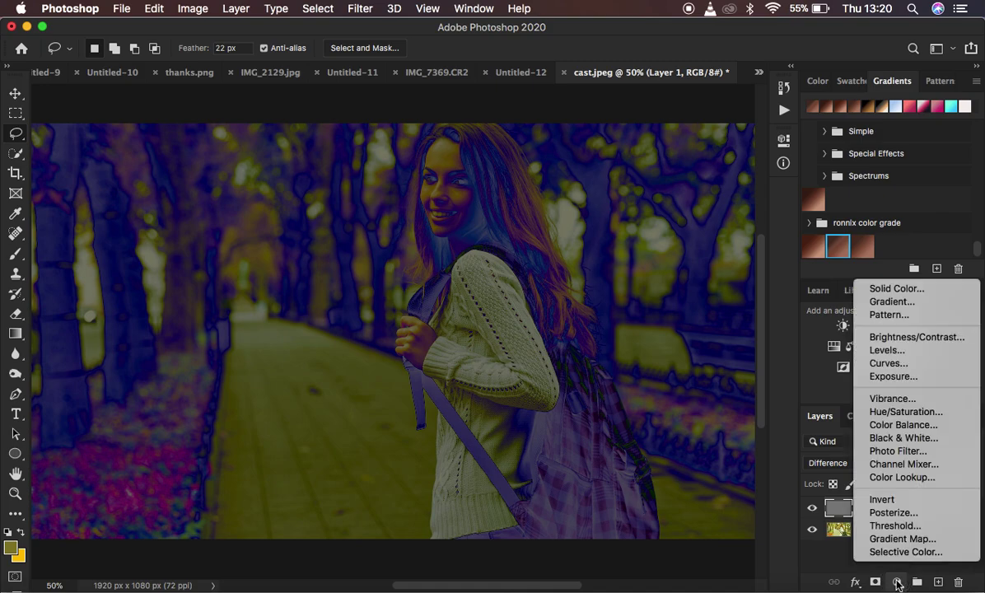
left_click(890, 528)
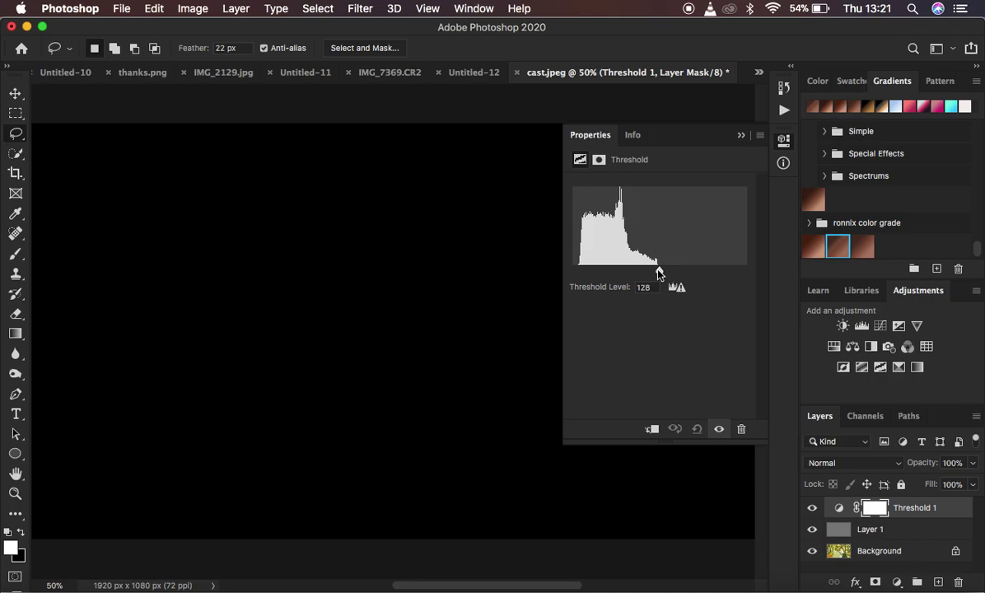
left_click_drag(659, 273, 562, 266)
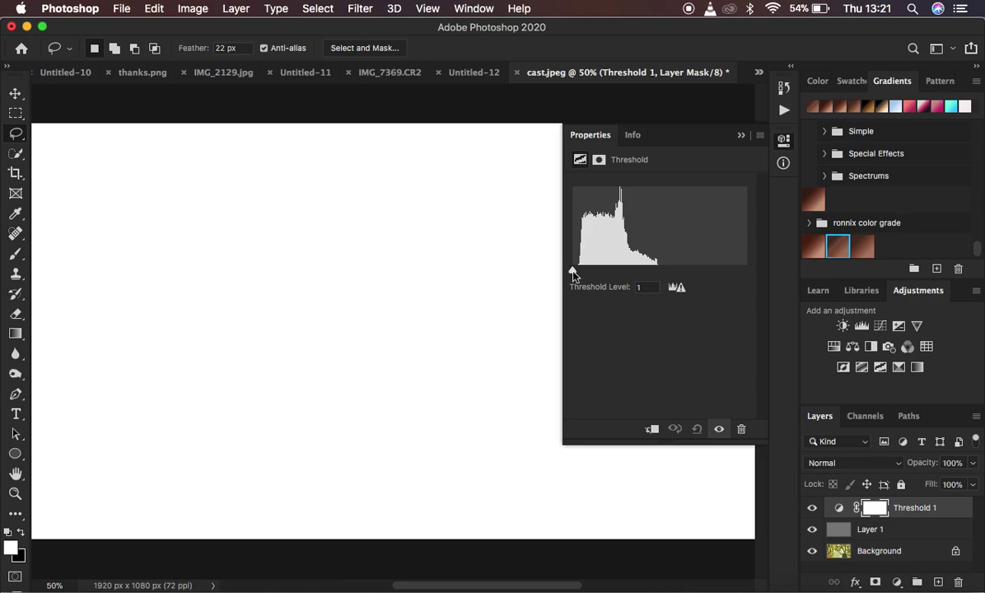
left_click_drag(574, 273, 586, 275)
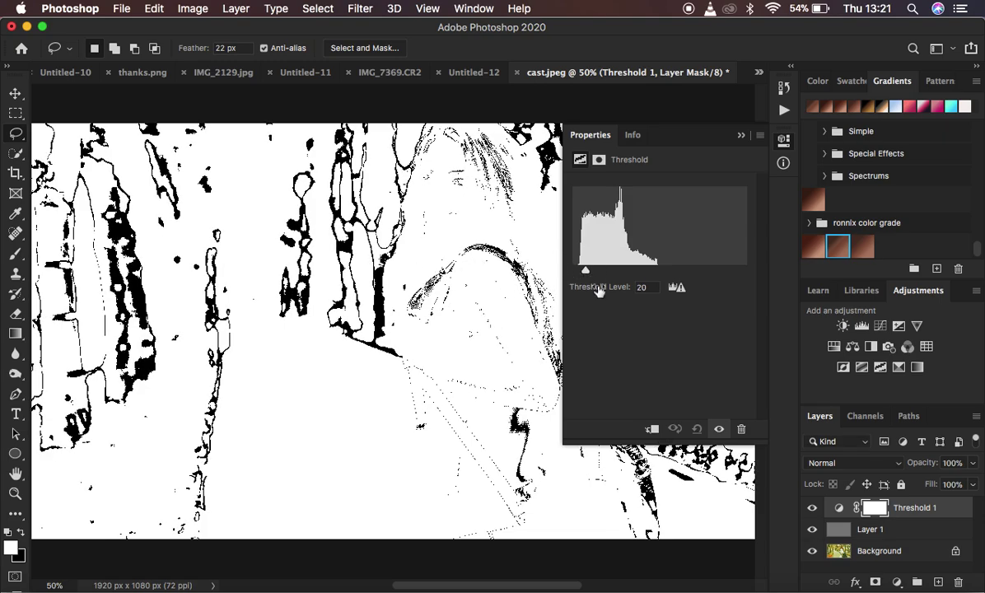
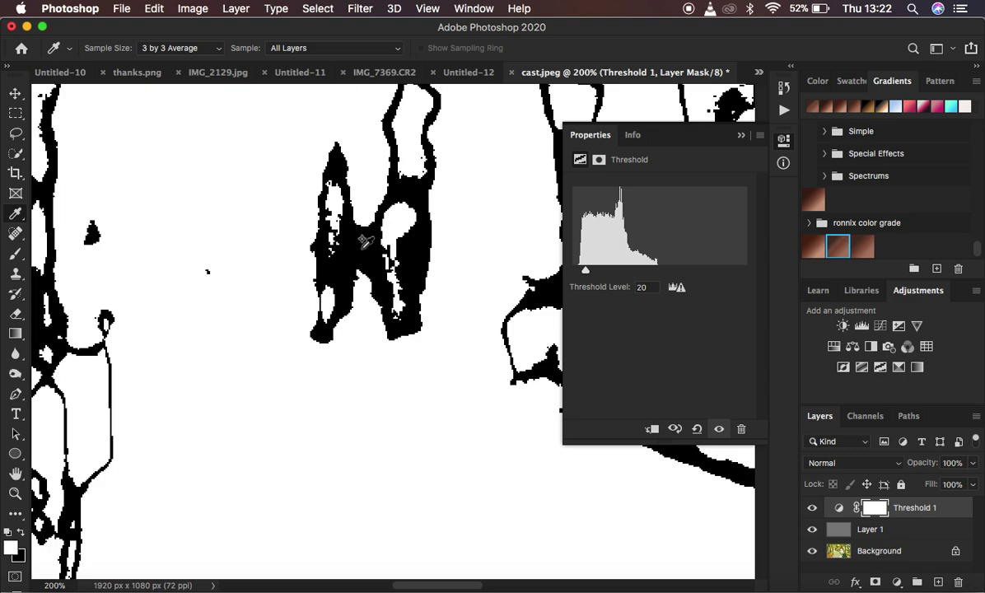
Place a color sampler point in the black area among the distant trees, and hide the Threshold and gray layers
left_click(364, 244, "shift")
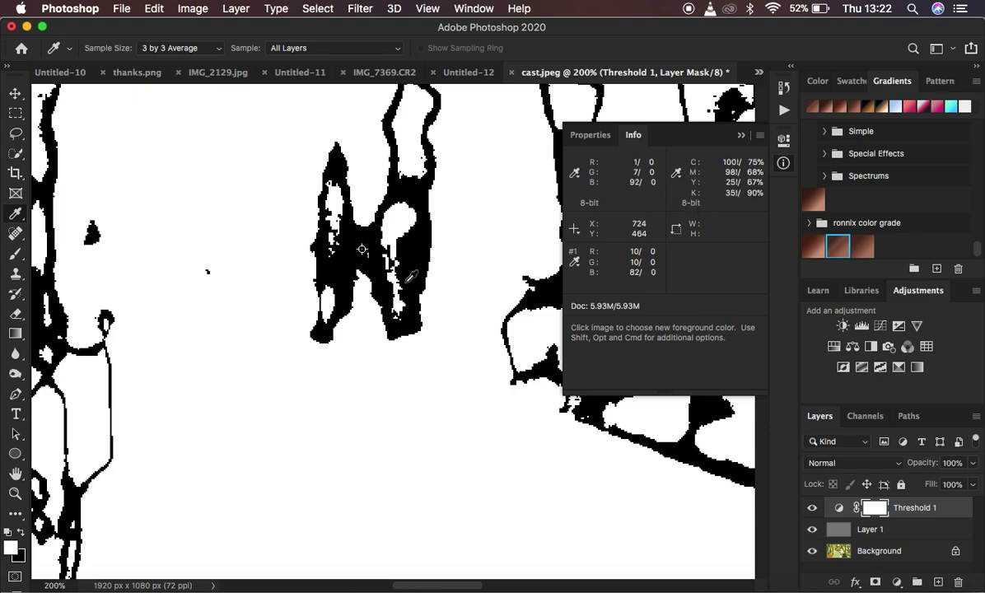
left_click(741, 139)
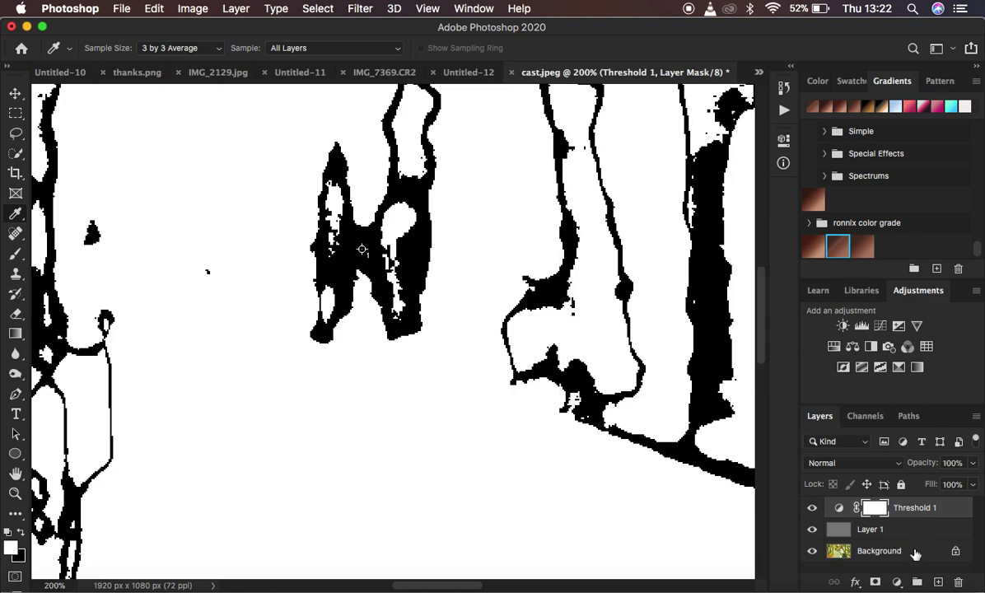
left_click(812, 508)
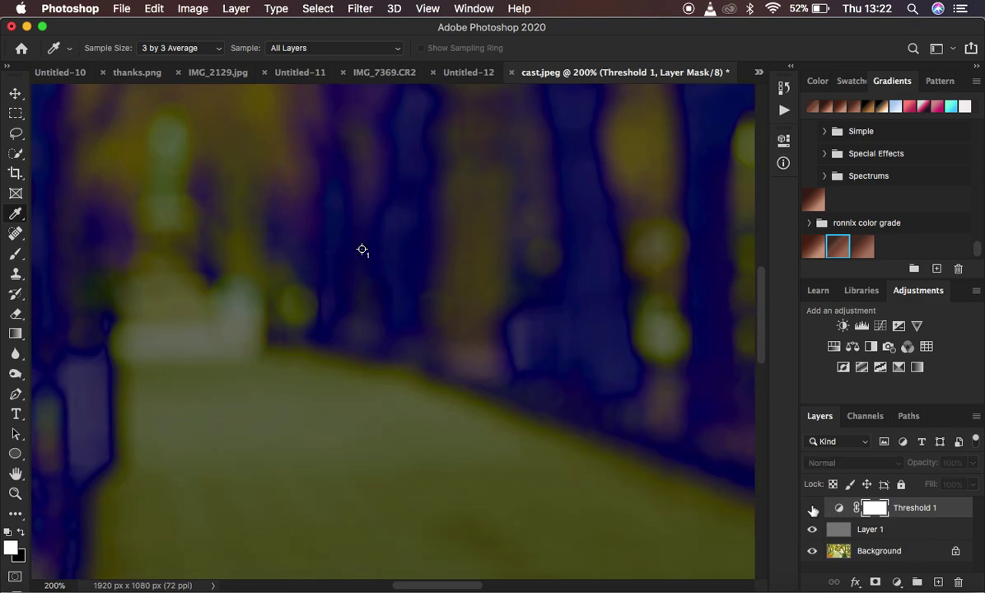
left_click(813, 530)
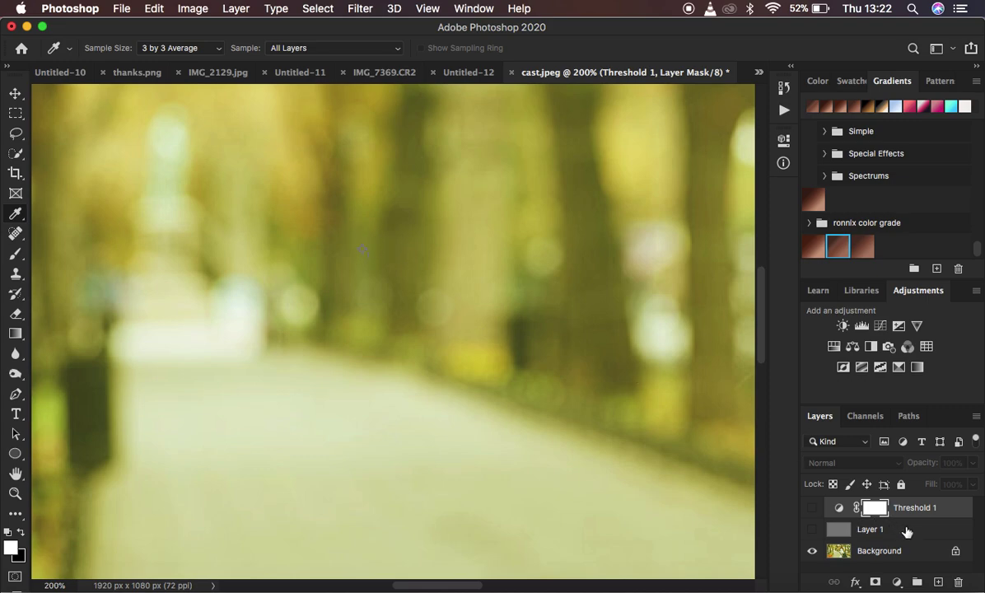
Add a Curves adjustment layer directly above the Background layer
left_click(906, 552)
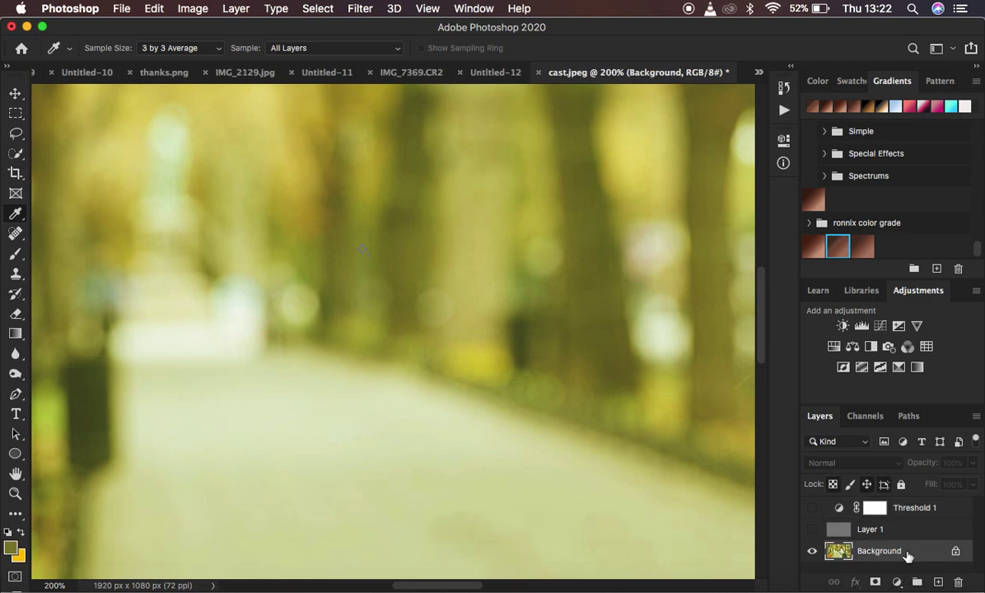
left_click(897, 583)
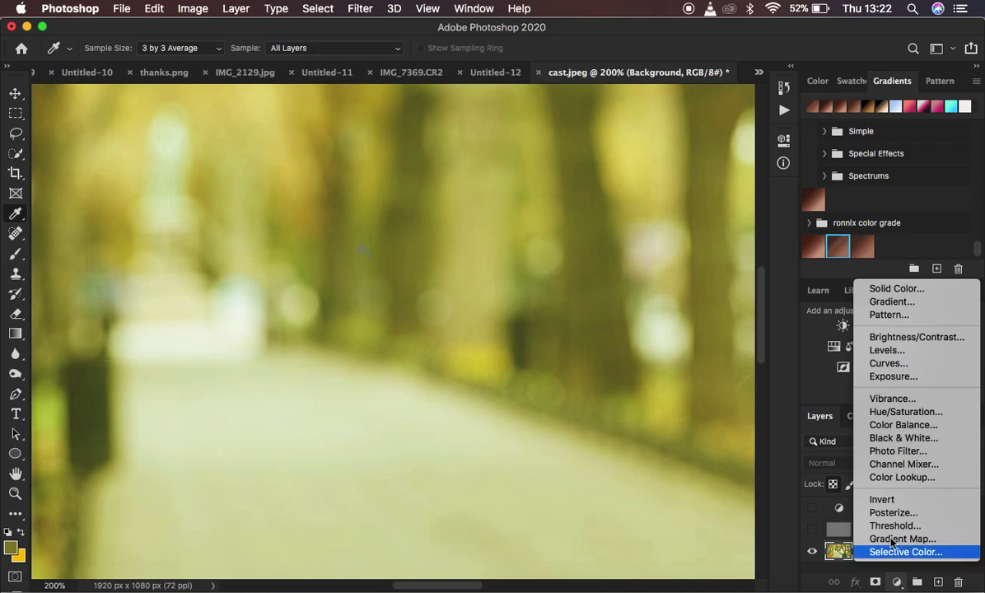
left_click(894, 365)
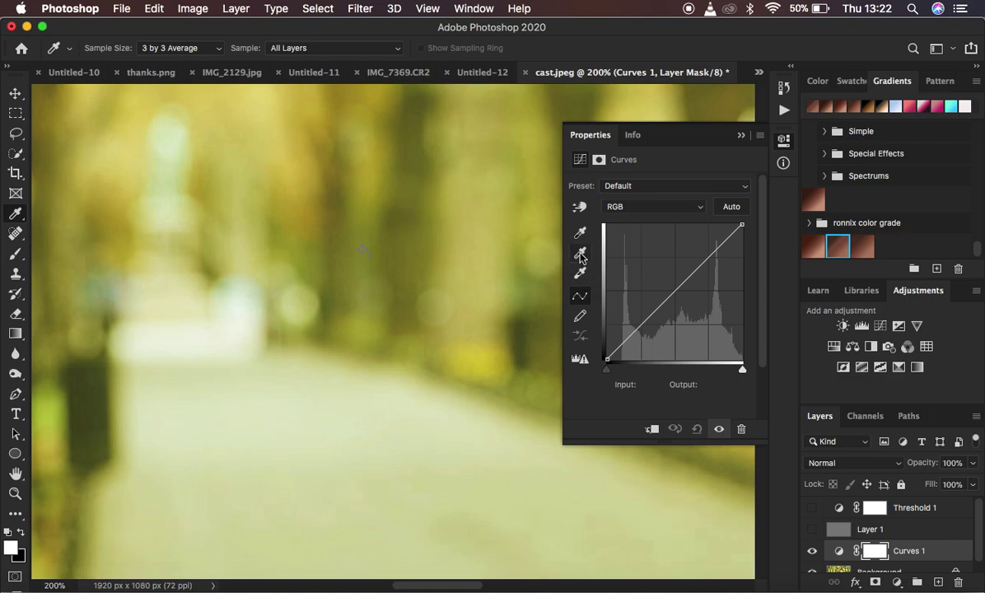
Set the Curves gray point by sampling the image at the color sampler mark among the distant trees
left_click(581, 255)
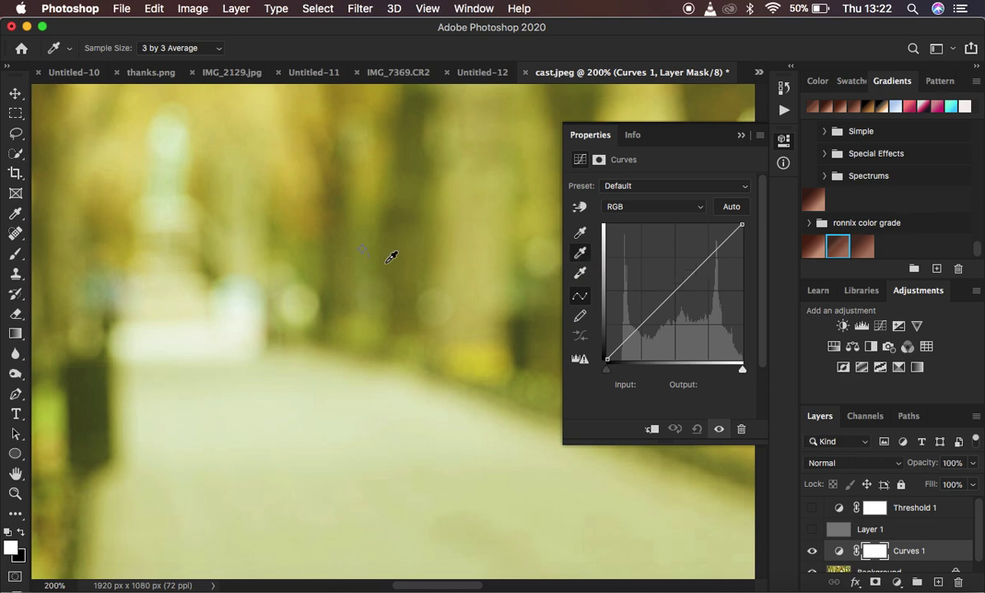
scroll(370, 243, "down", 3)
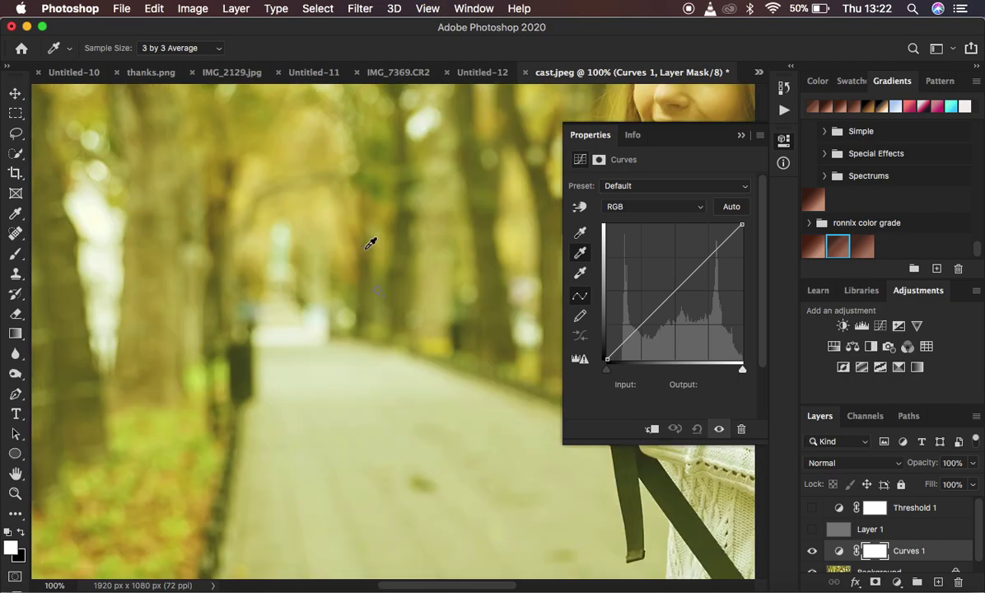
scroll(371, 244, "up", 4)
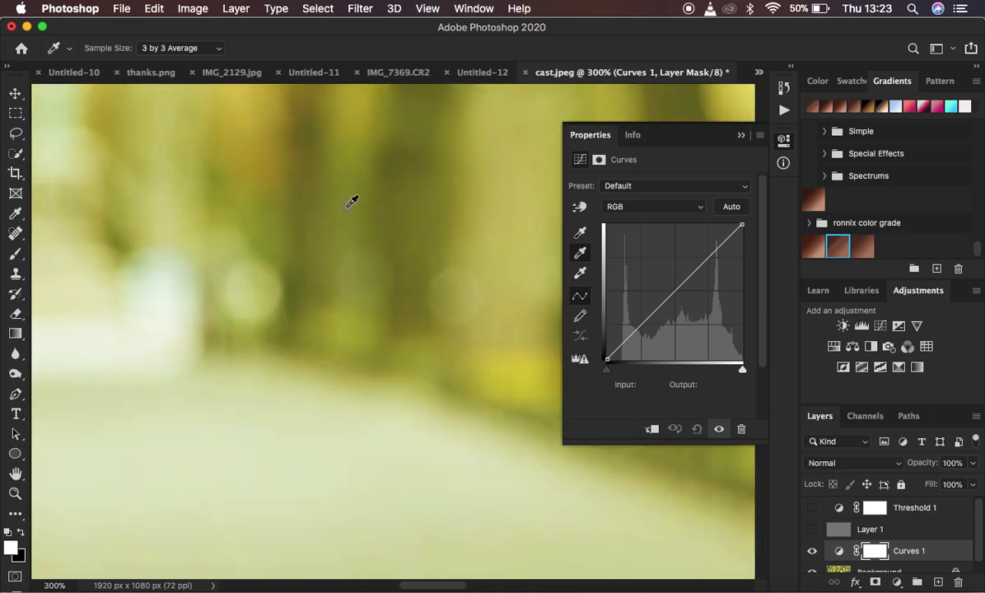
left_click(352, 202)
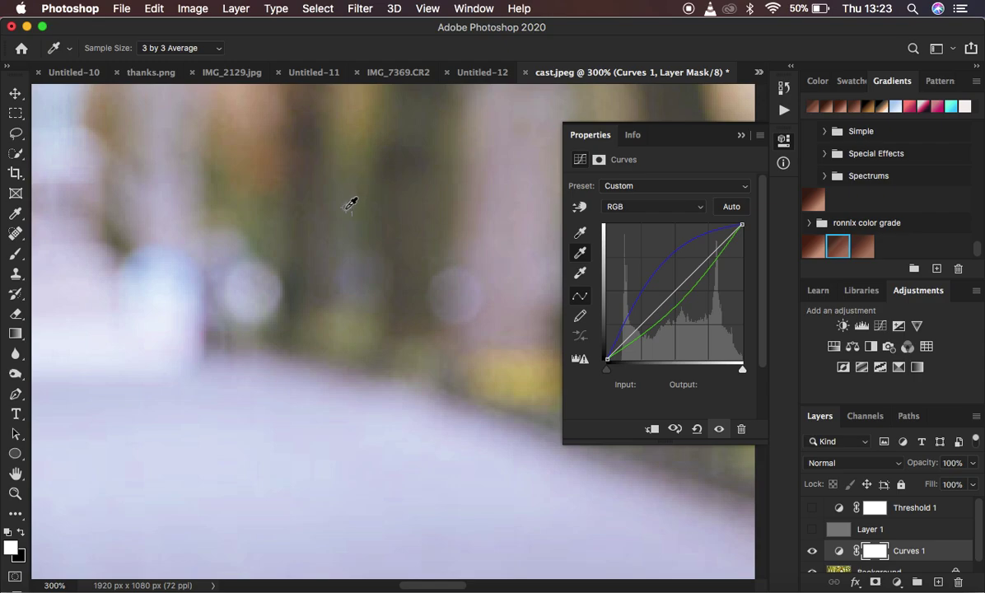
Collapse the Curves properties and compare the whole photo with the Curves adjustment hidden and shown
key("super+minus")
key("super+minus")
key("super+minus")
key("super+minus")
key("super+minus")
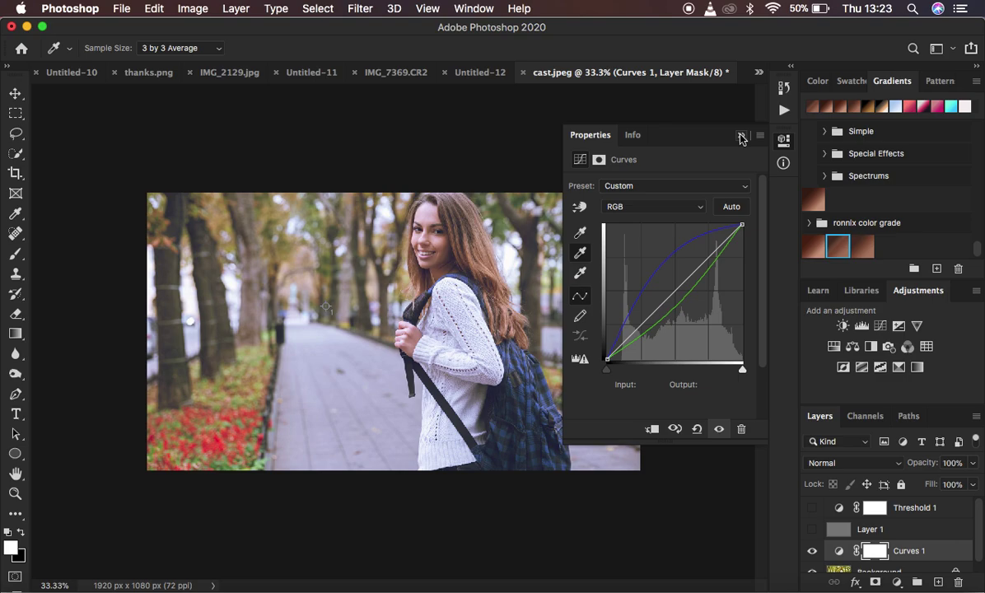
left_click(742, 135)
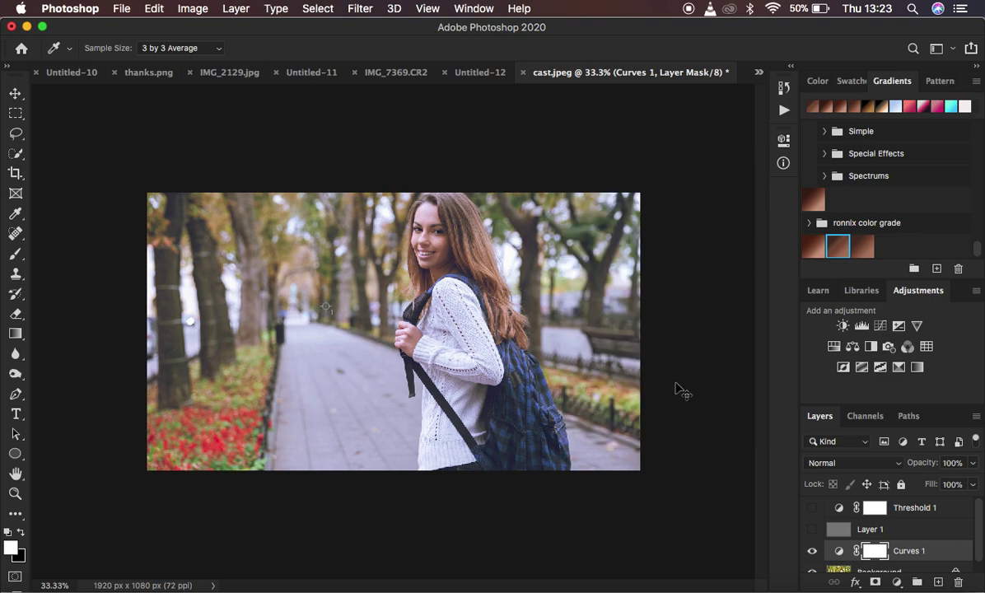
key("super+plus")
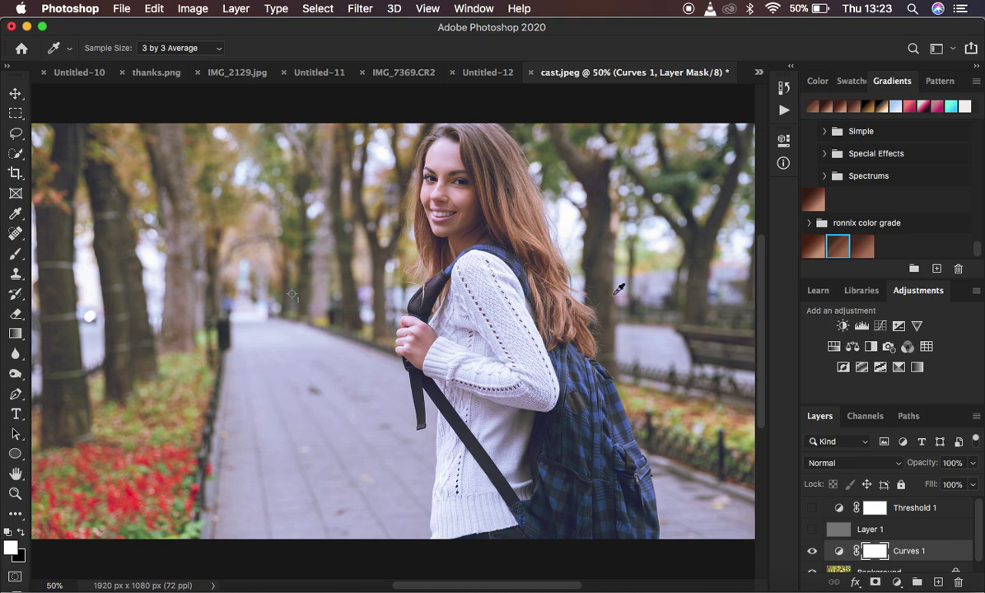
left_click(813, 551)
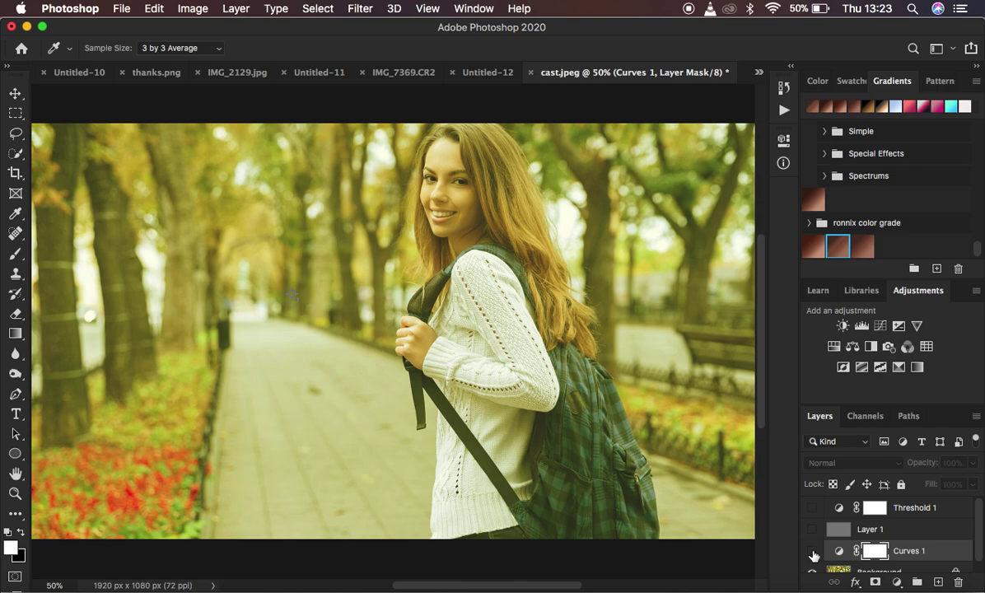
left_click(813, 552)
left_click(813, 552)
left_click(813, 552)
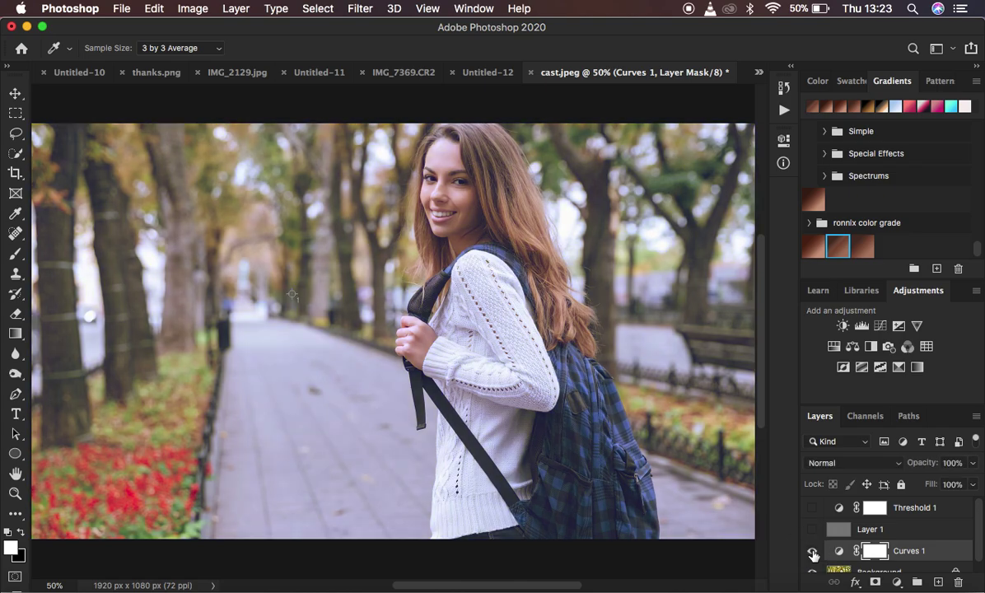
Delete the hidden Threshold adjustment layer and the gray Difference layer together
left_click(950, 510)
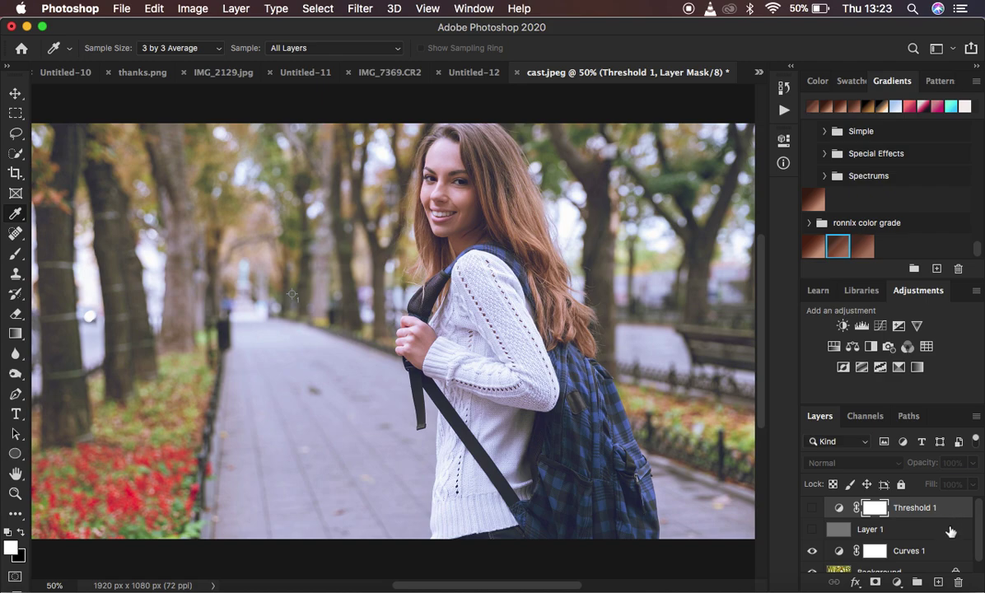
left_click(951, 531)
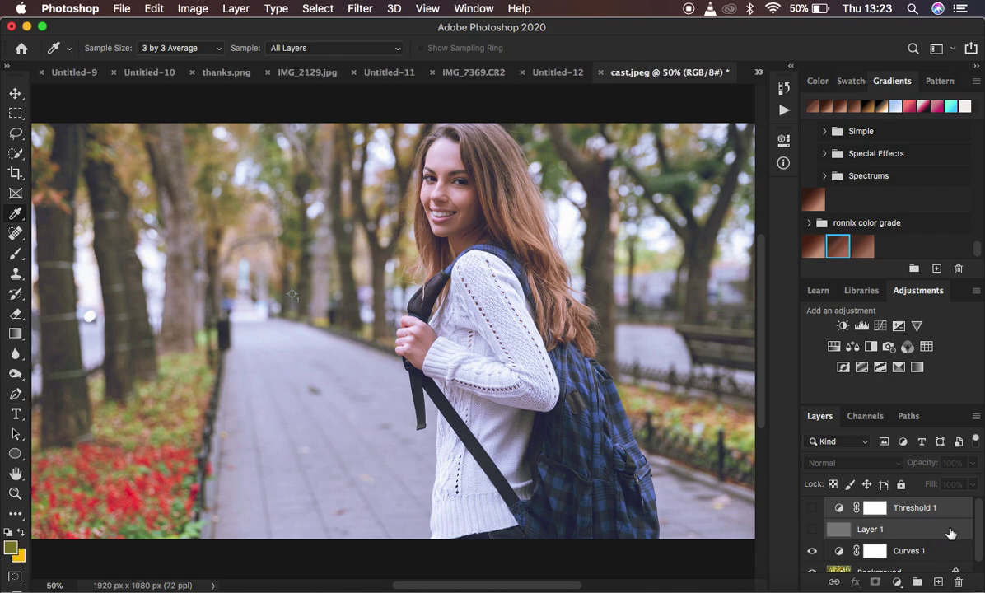
key("Delete")
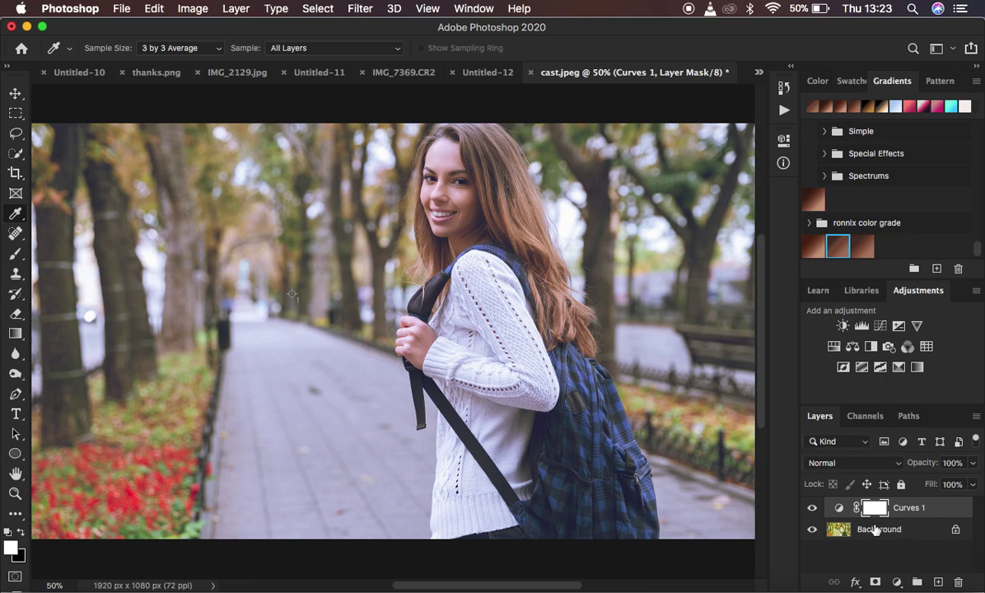
Switch the Curves layer's visibility off and on repeatedly to examine the color correction against the original Background
left_click(813, 508)
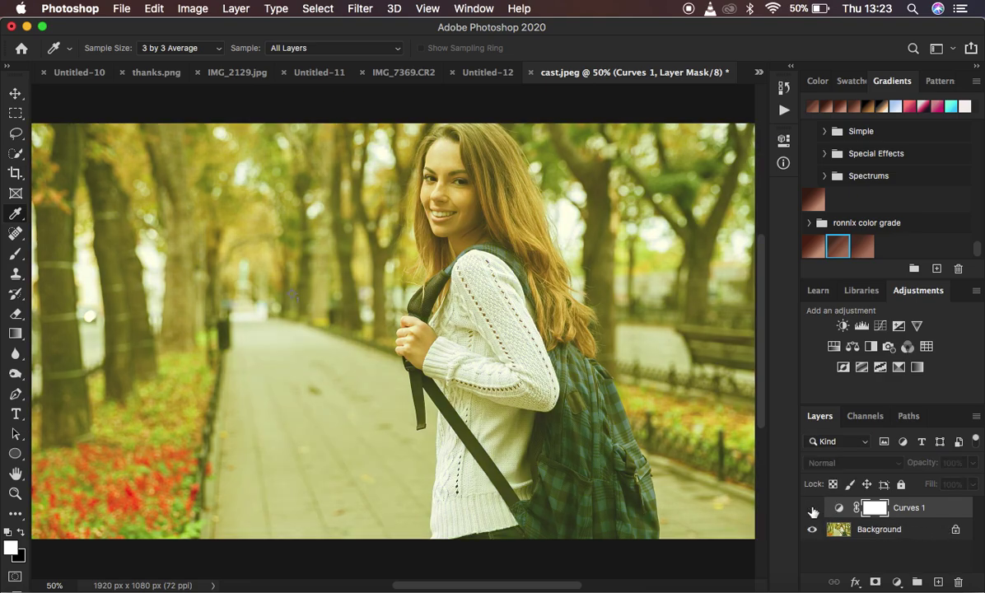
left_click(812, 510)
left_click(813, 509)
left_click(813, 509)
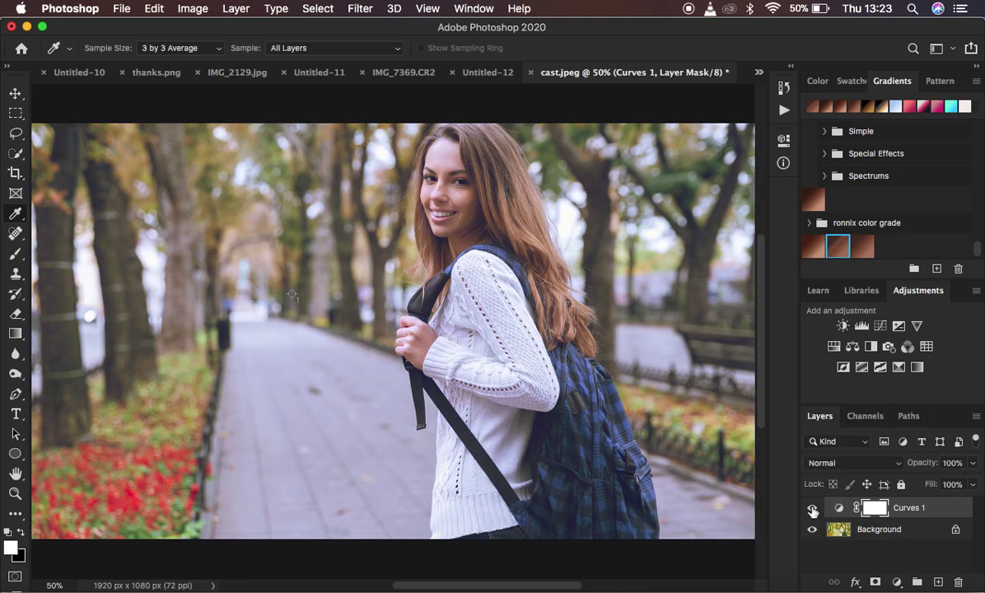
left_click(813, 509)
left_click(812, 509)
left_click(813, 509)
left_click(812, 509)
left_click(812, 509)
left_click(812, 509)
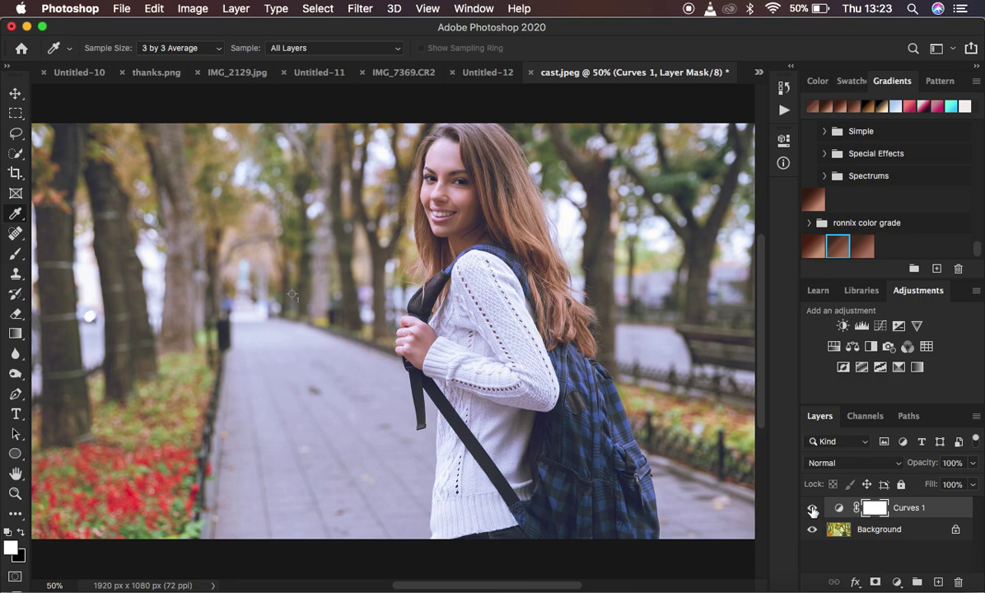